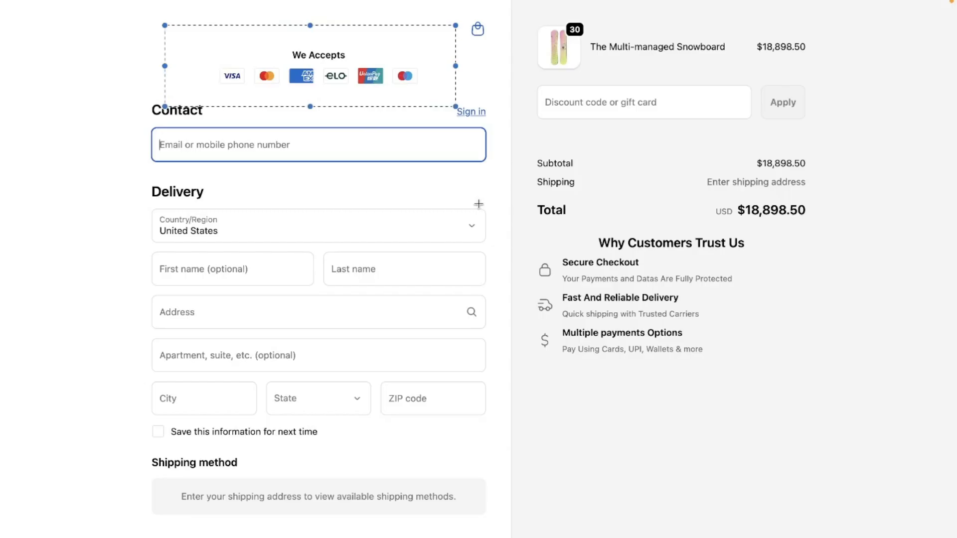
Step: Switch to the Shopify admin and open the checkout blocks page of the Checkout Ninja app
key(ctrl+Right)
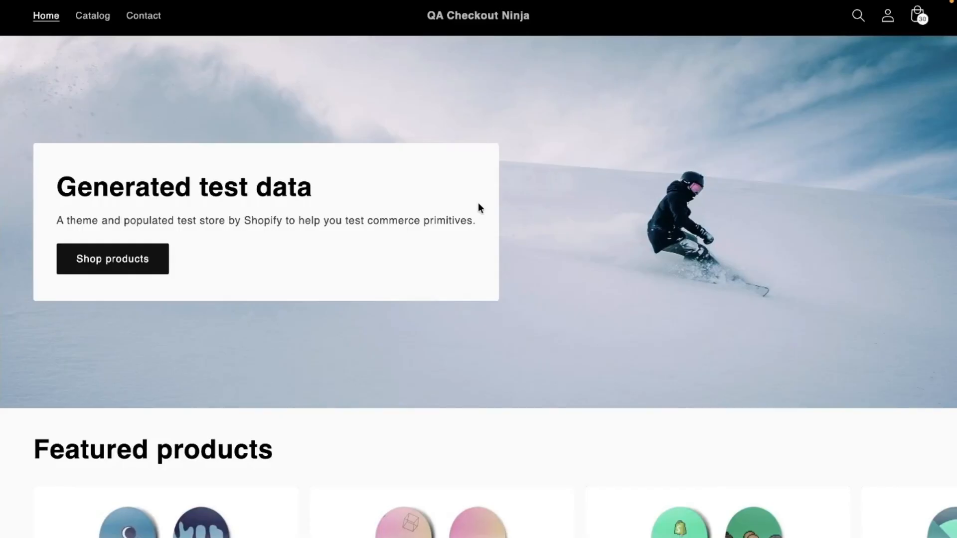
mouse_move(1, 215)
click(64, 198)
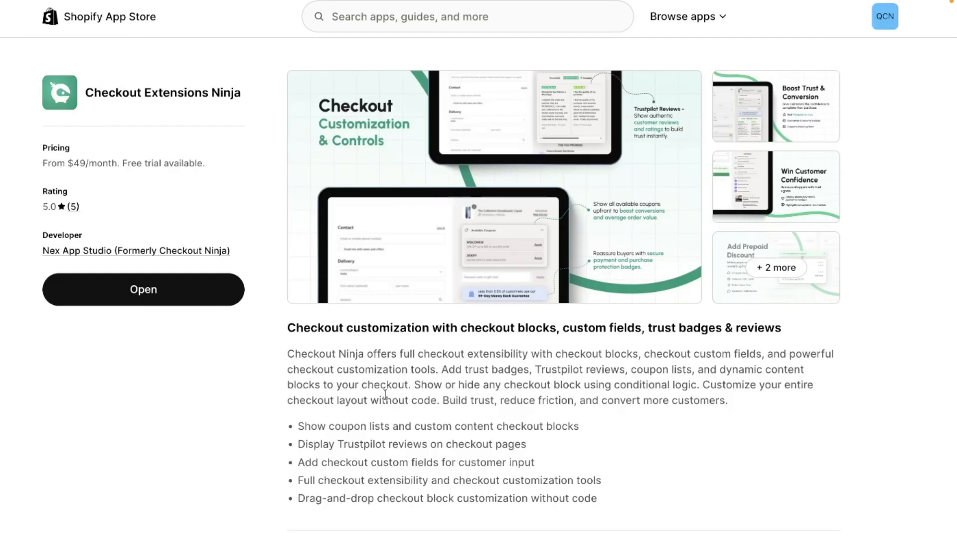
mouse_move(2, 284)
click(60, 229)
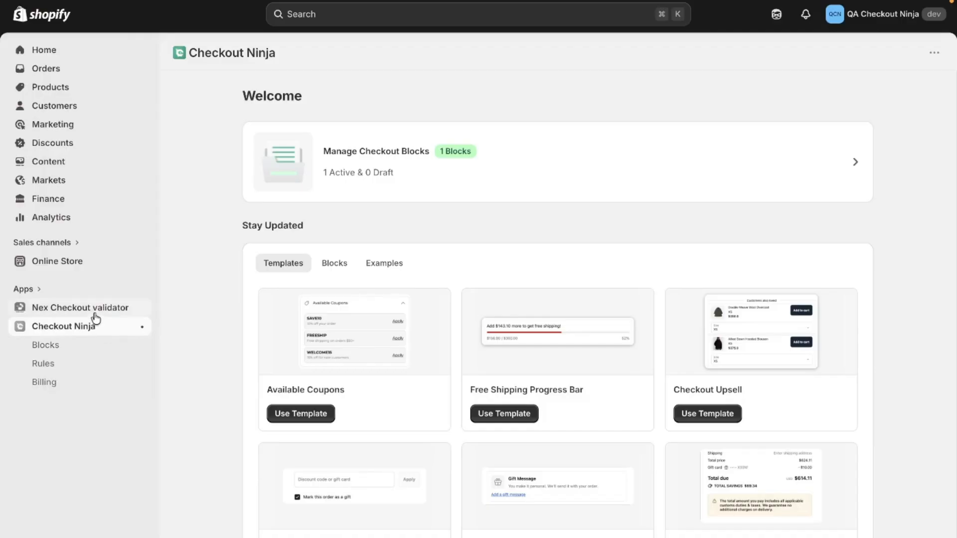
click(56, 347)
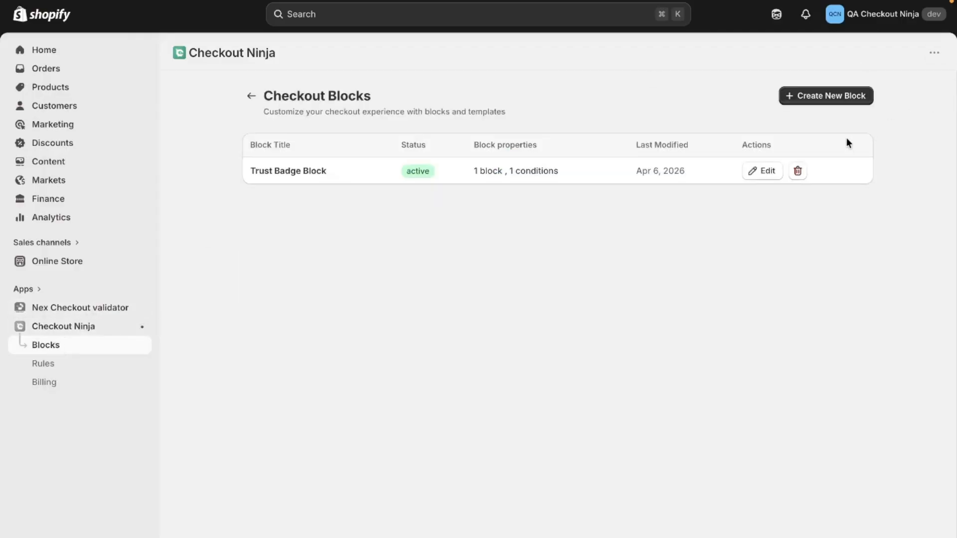
Step: Create a new checkout block, look through the available templates, and dismiss them to start from scratch
click(836, 98)
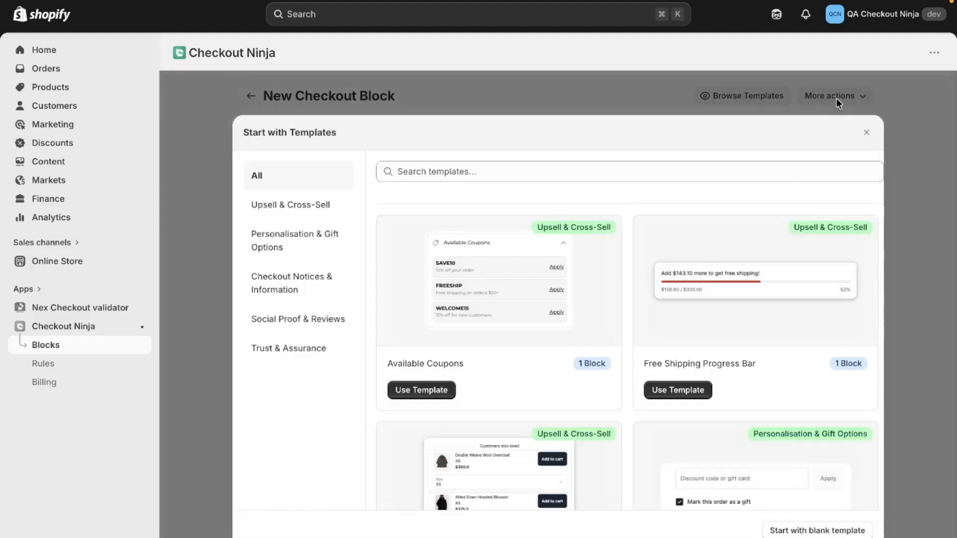
scroll(707, 282, down, 9)
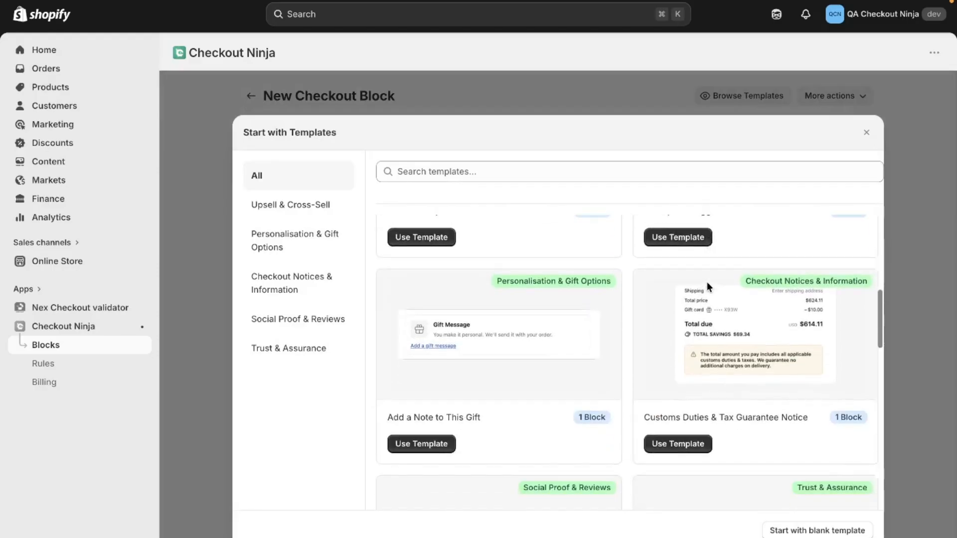
scroll(707, 282, down, 10)
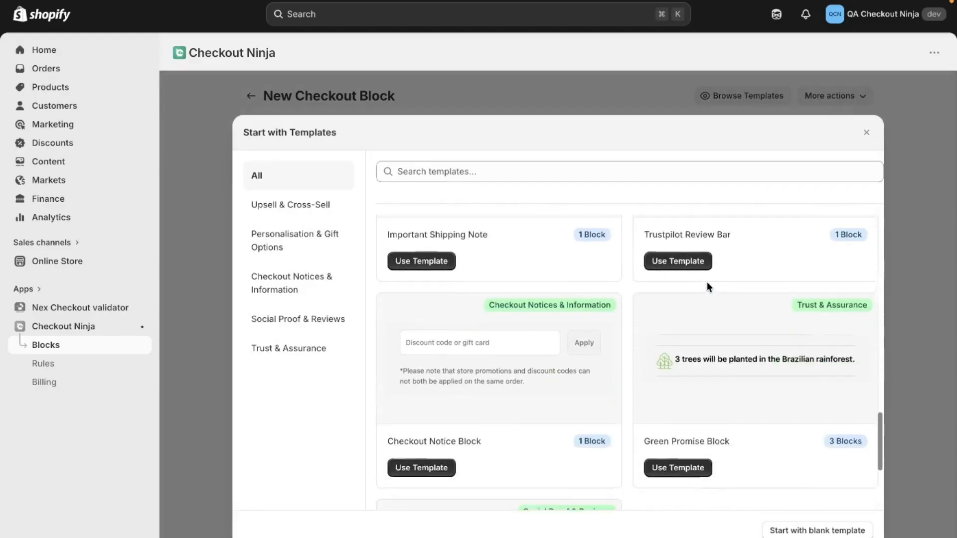
scroll(707, 282, up, 15)
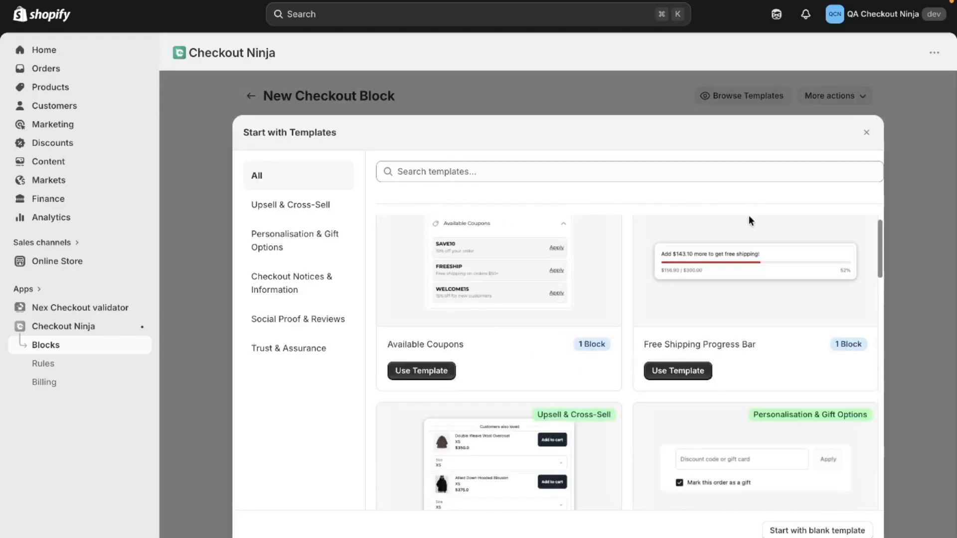
click(866, 135)
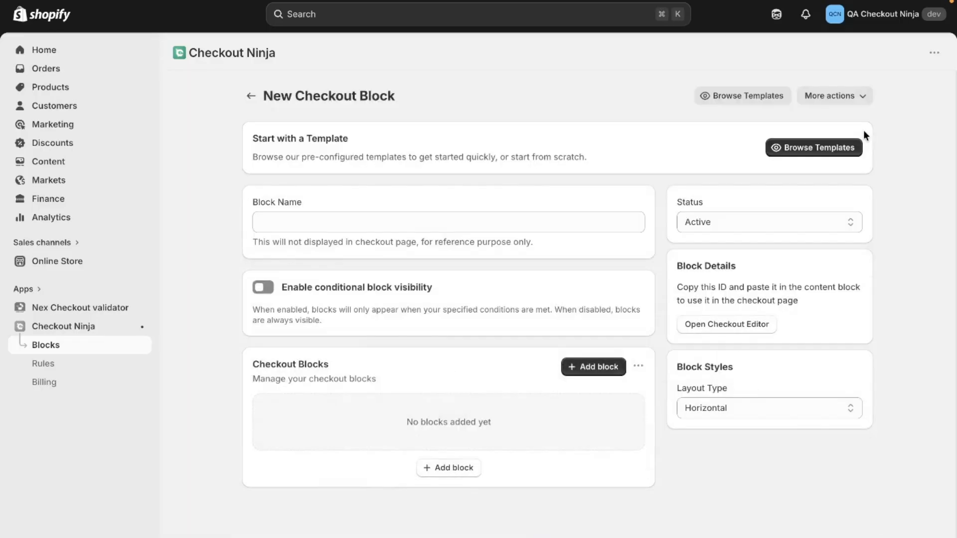
Step: Search the block types for "pay" and add the Payment Icon block to the checkout block
click(592, 366)
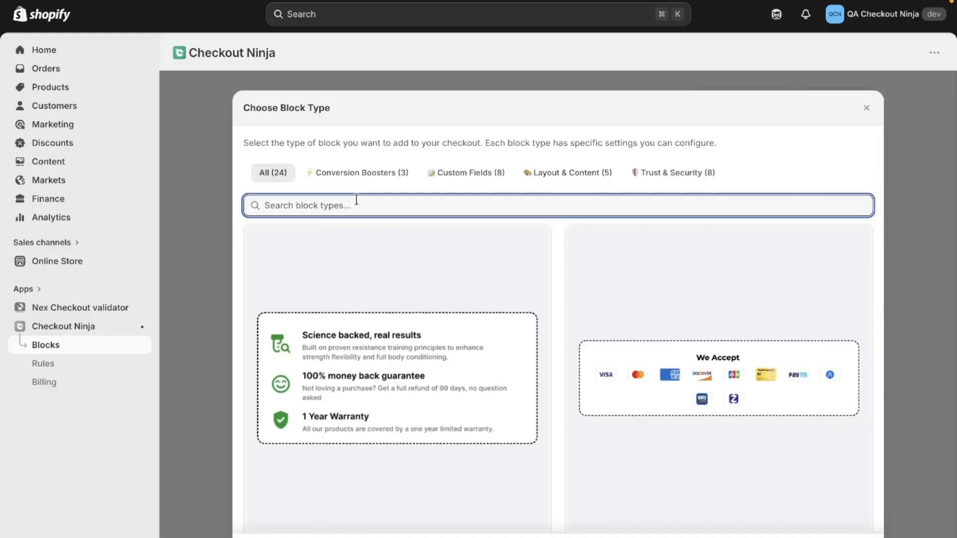
text(pay)
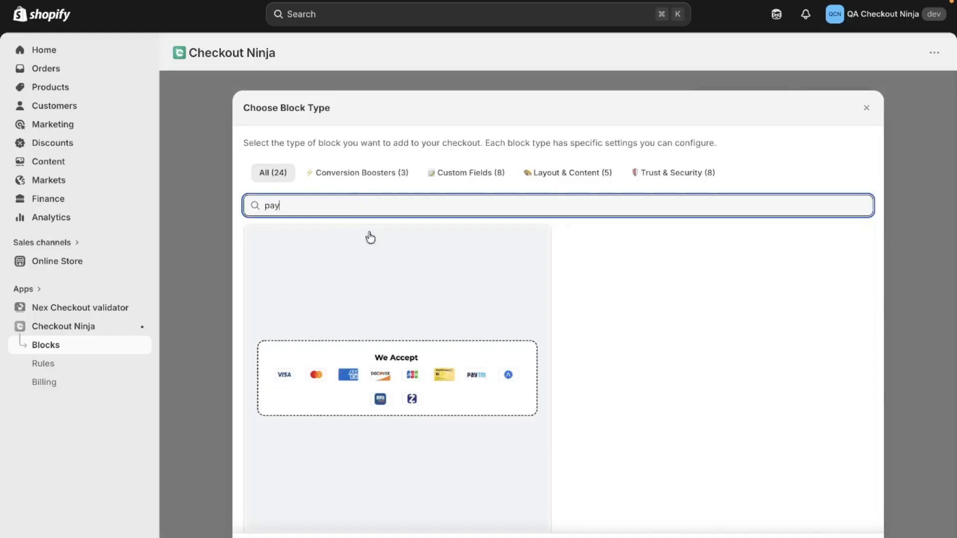
scroll(393, 261, down, 2)
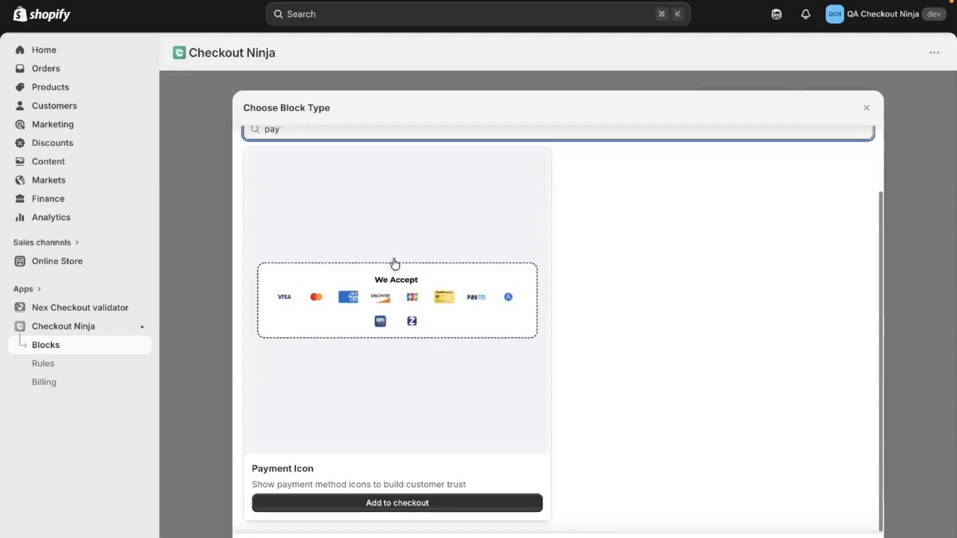
click(418, 510)
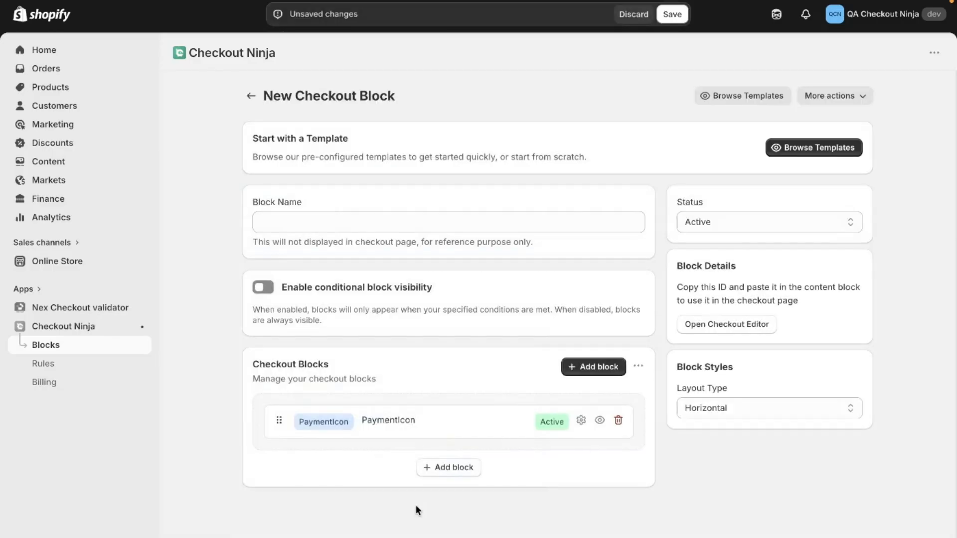
Step: Name the new checkout block "Payment Icon Block"
click(345, 229)
text(P)
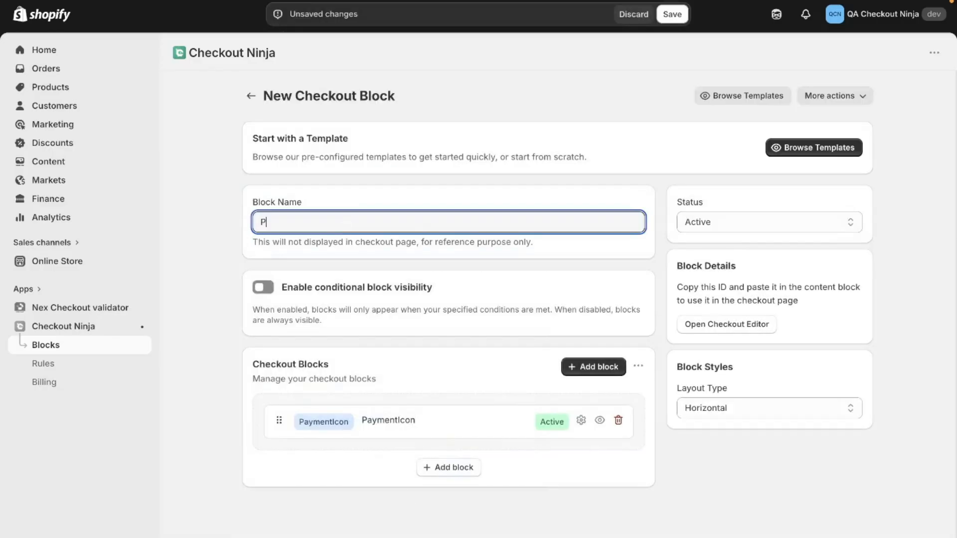
text(ayment Icon Block)
click(263, 289)
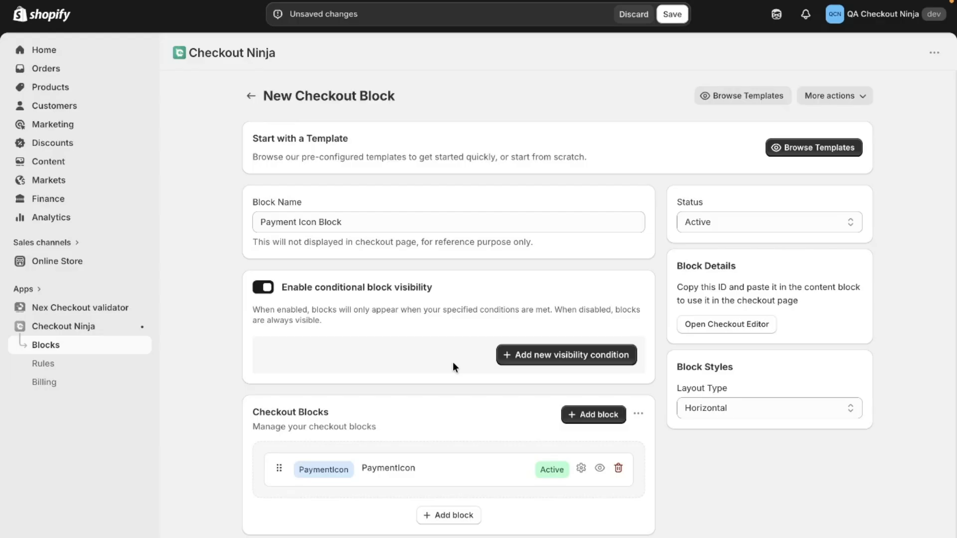
click(551, 356)
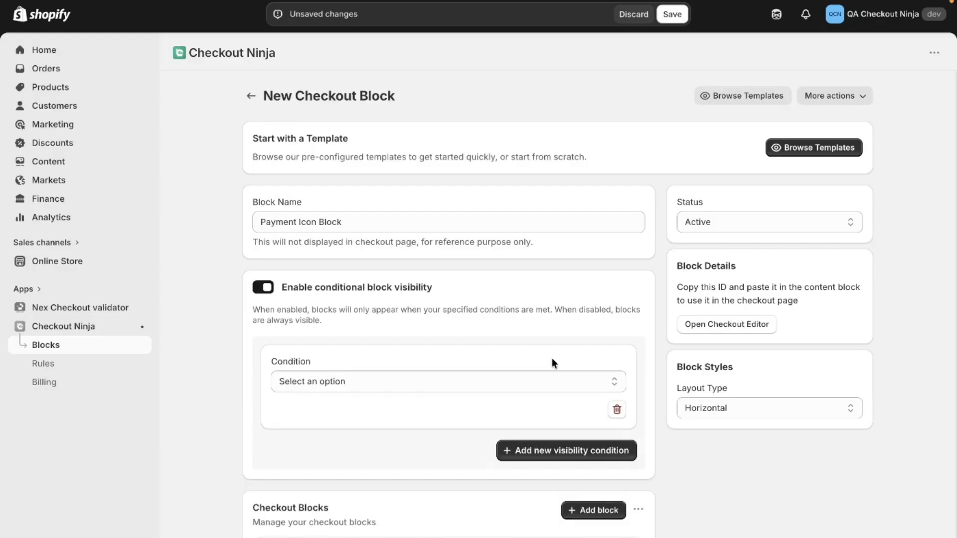
click(543, 388)
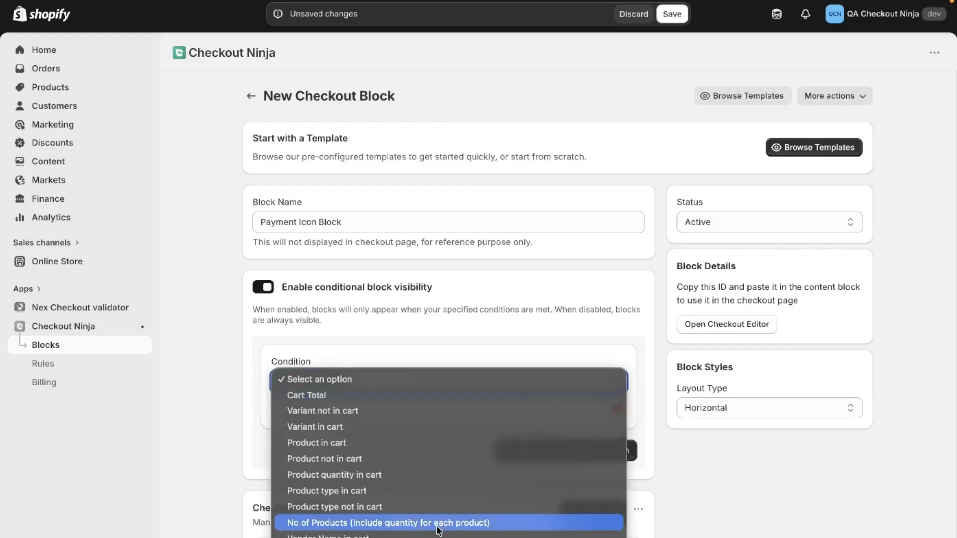
scroll(437, 530, down, 5)
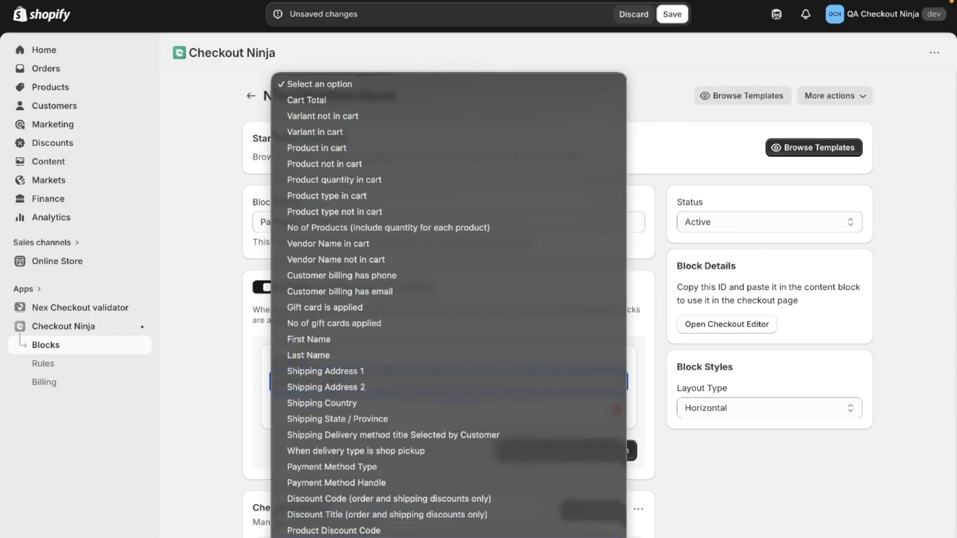
click(260, 343)
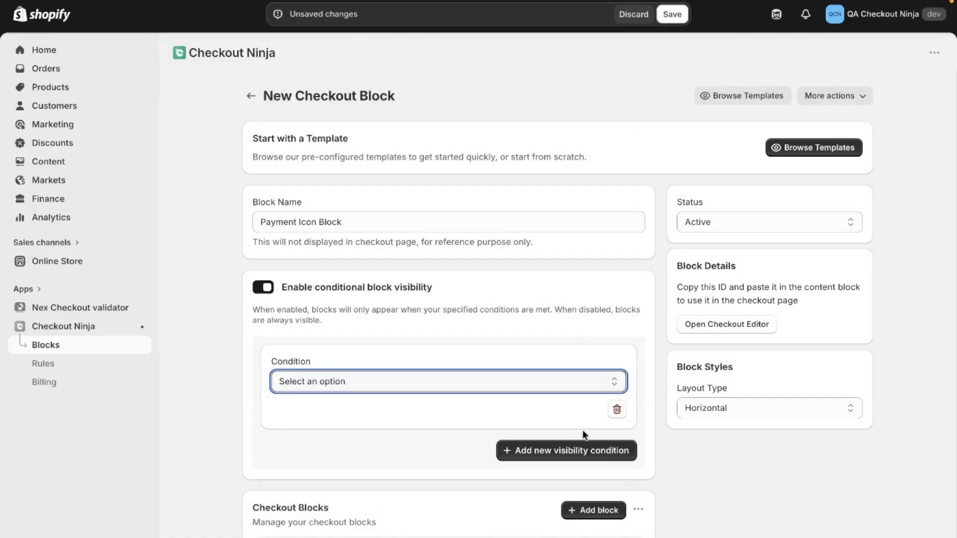
click(265, 287)
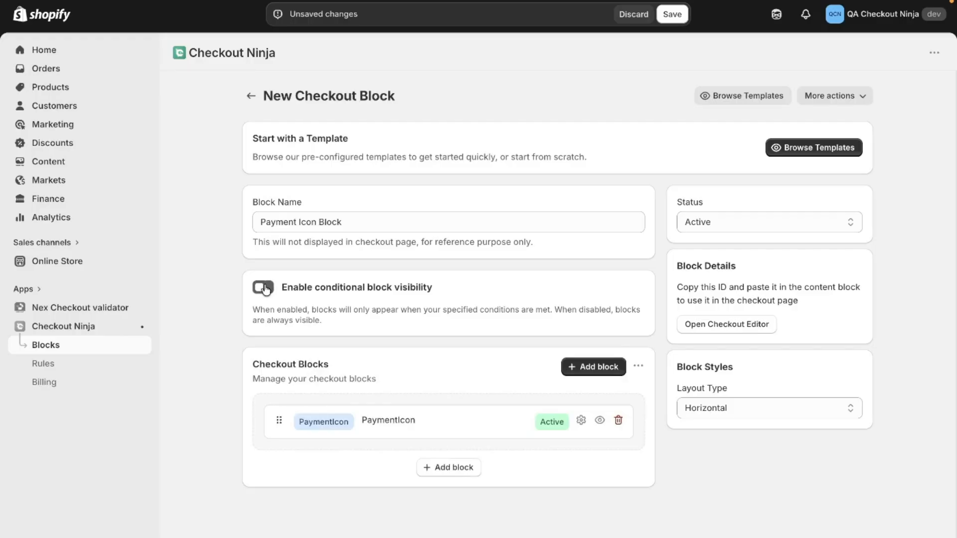
Step: Open the PaymentIcon block's settings and change its title text to "We Accepts"
click(460, 433)
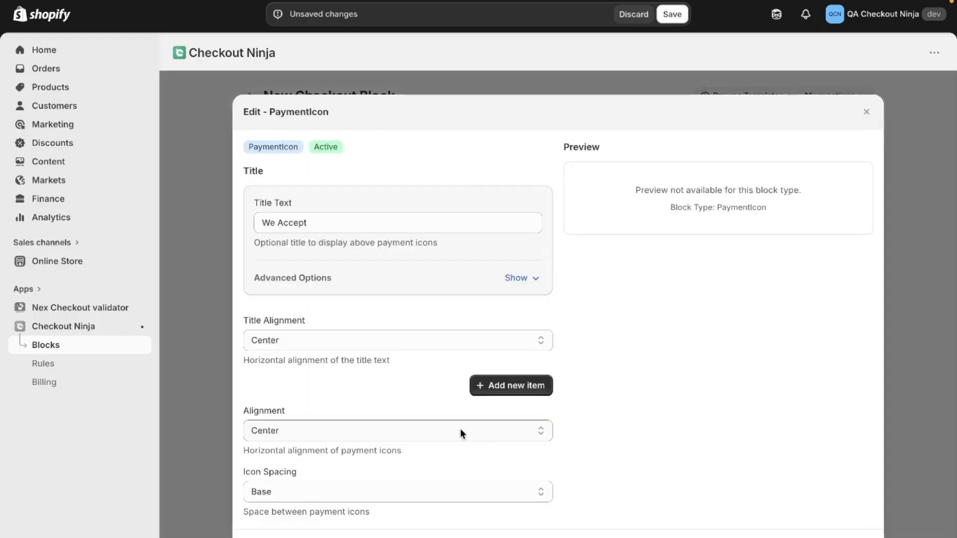
click(374, 218)
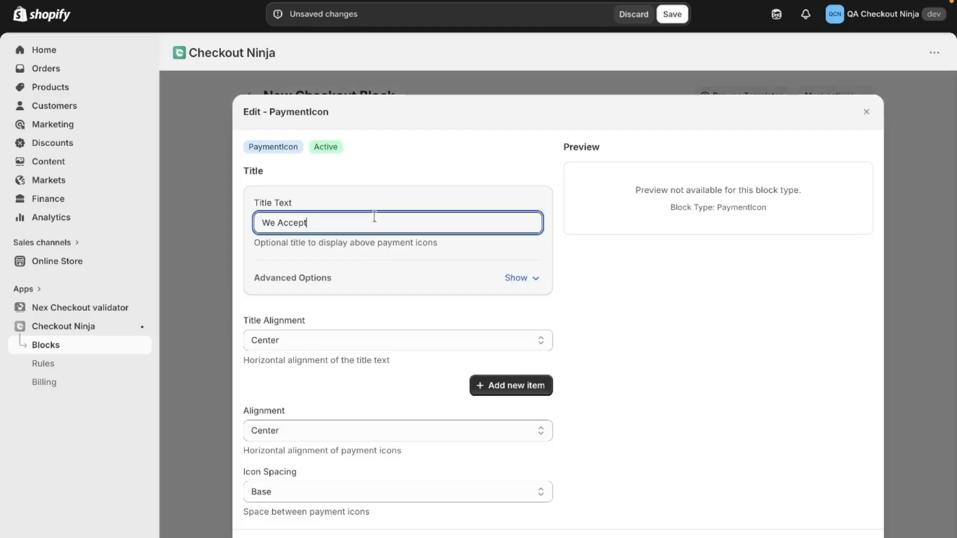
text(s)
Step: Examine the title's advanced options for size, bold, color and text alignment without changing them
click(520, 277)
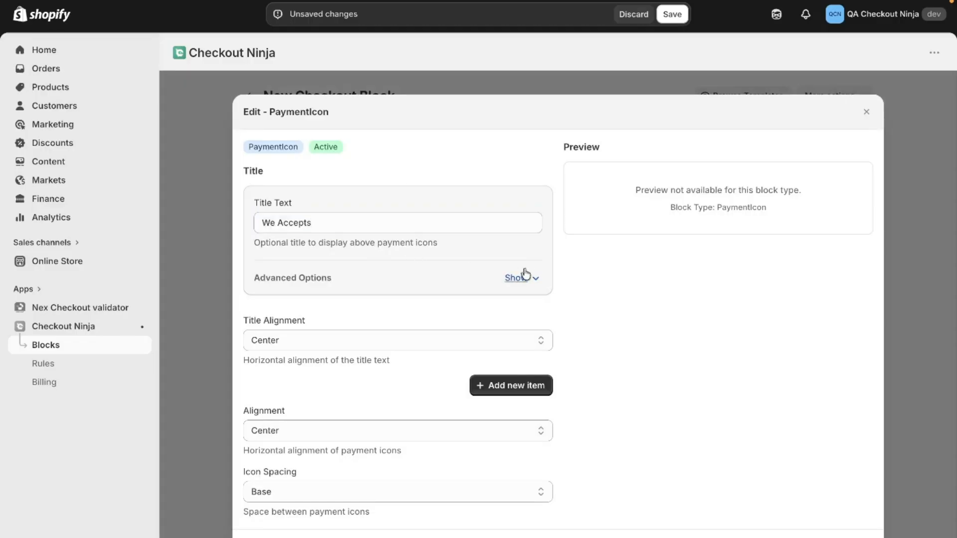
scroll(279, 351, down, 2)
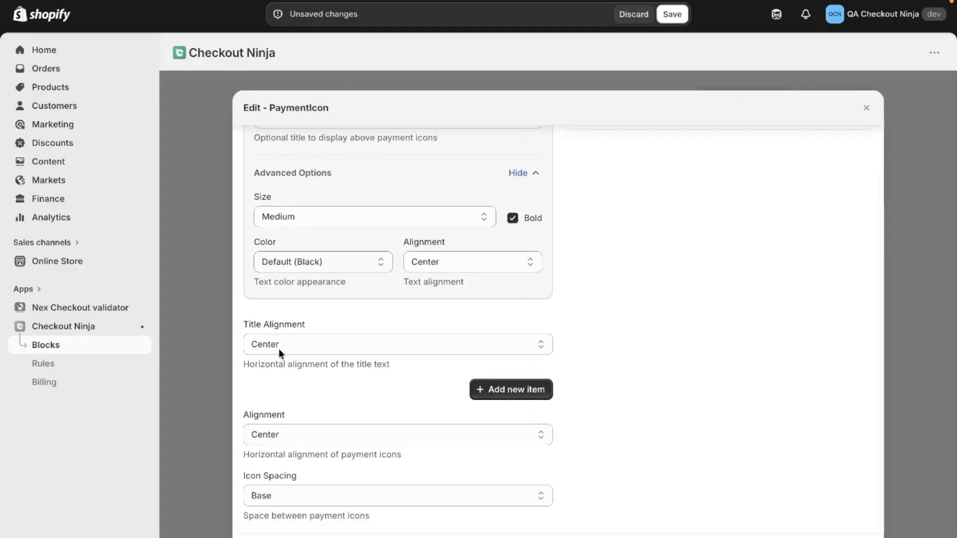
click(513, 218)
click(513, 218)
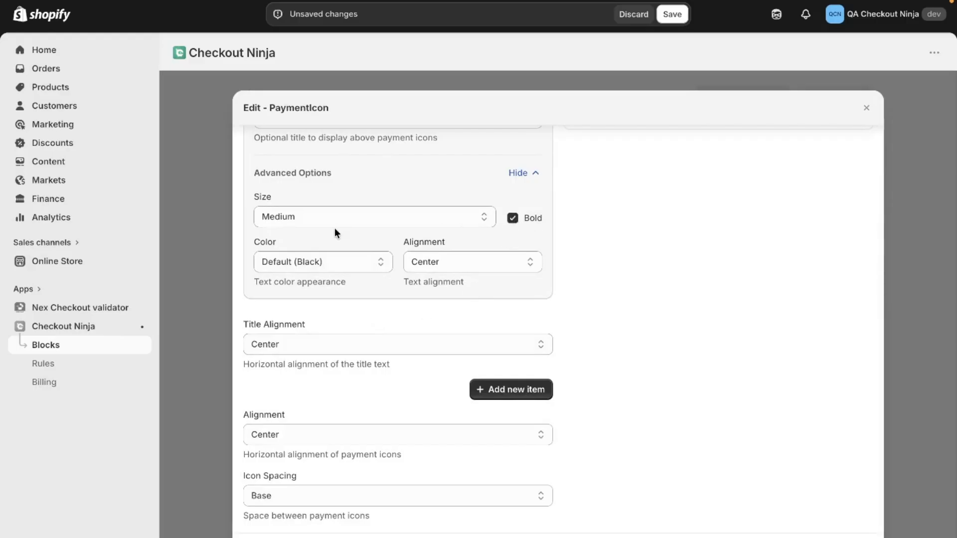
click(342, 212)
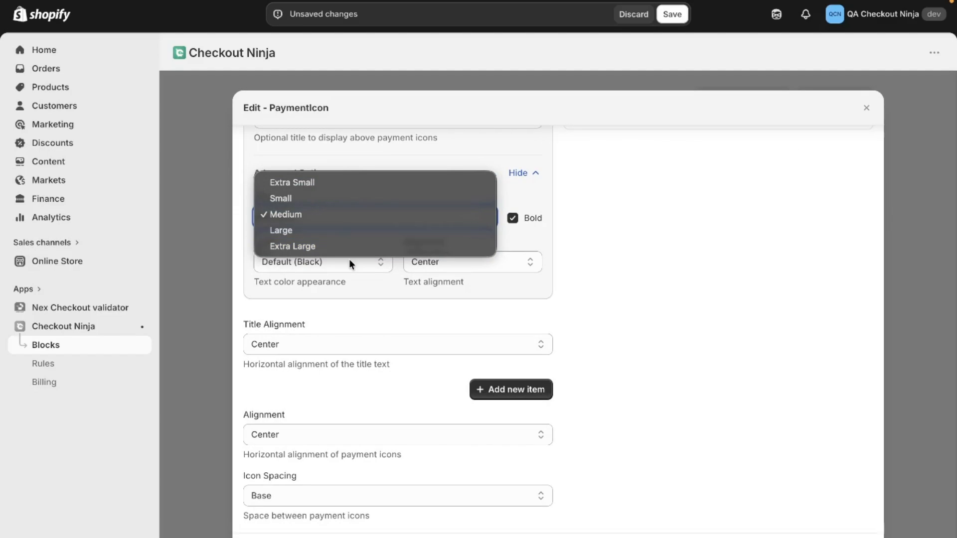
click(454, 212)
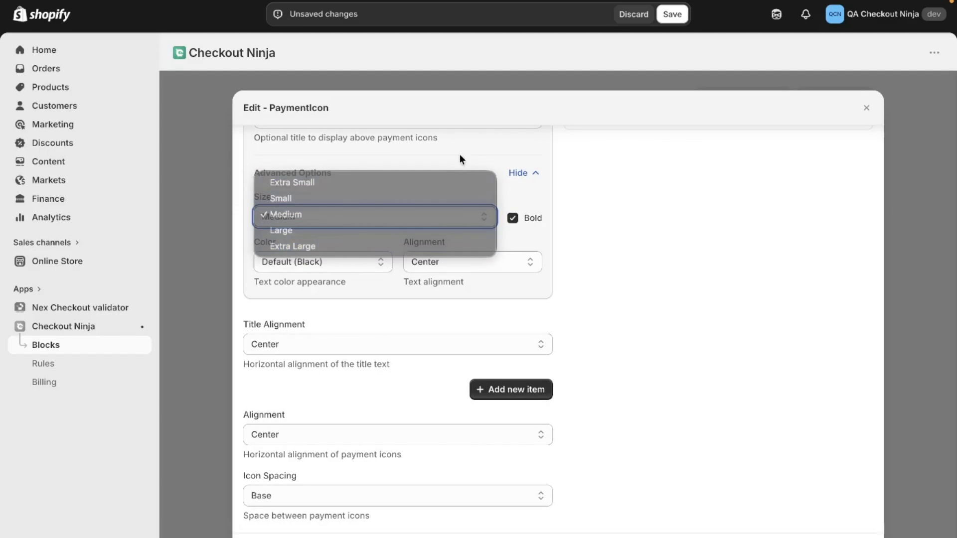
click(346, 270)
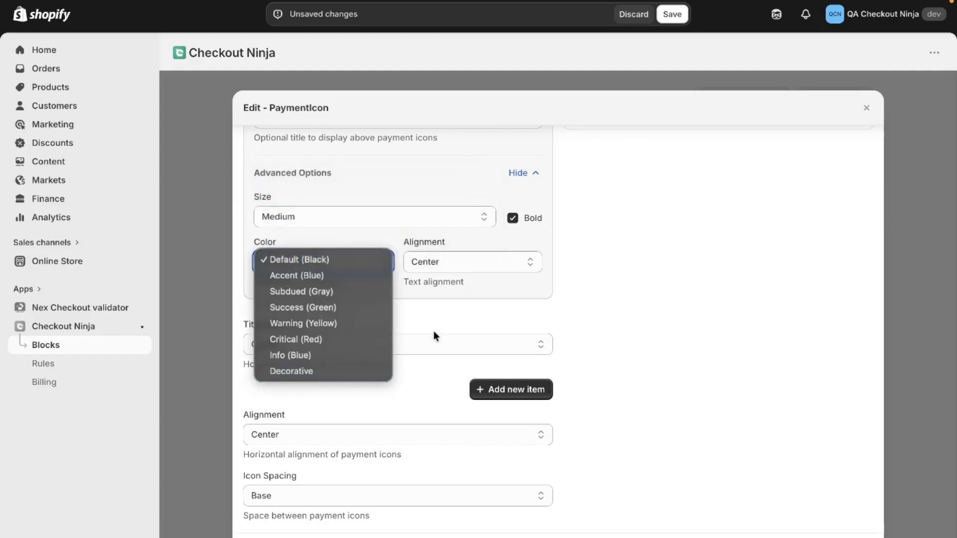
click(447, 316)
click(477, 256)
click(476, 256)
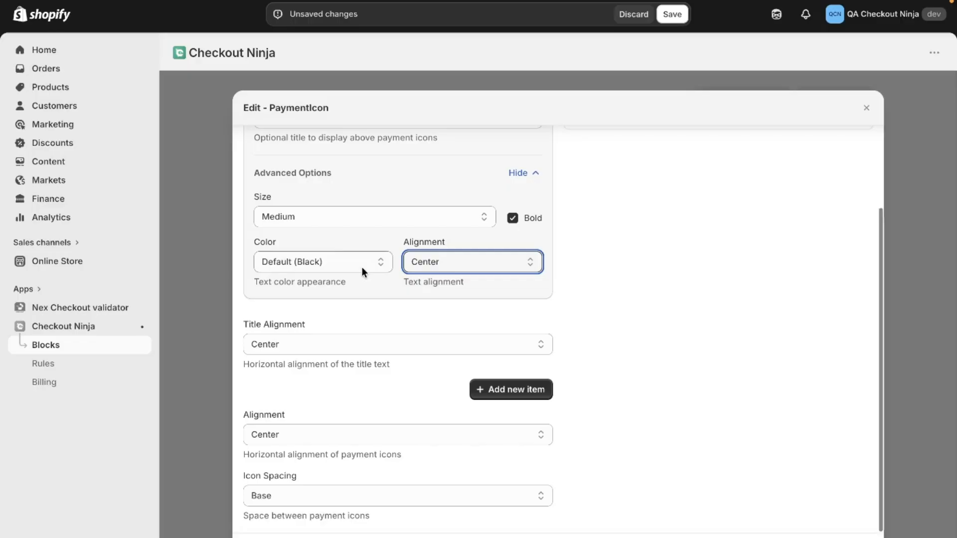
Step: Review the choices for the title alignment and the spacing between payment icons
click(380, 349)
click(381, 348)
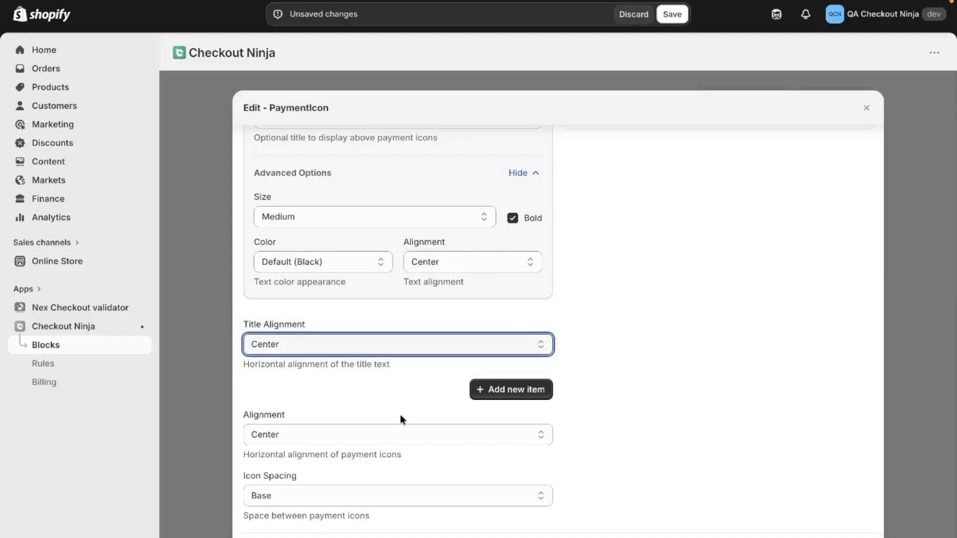
click(275, 494)
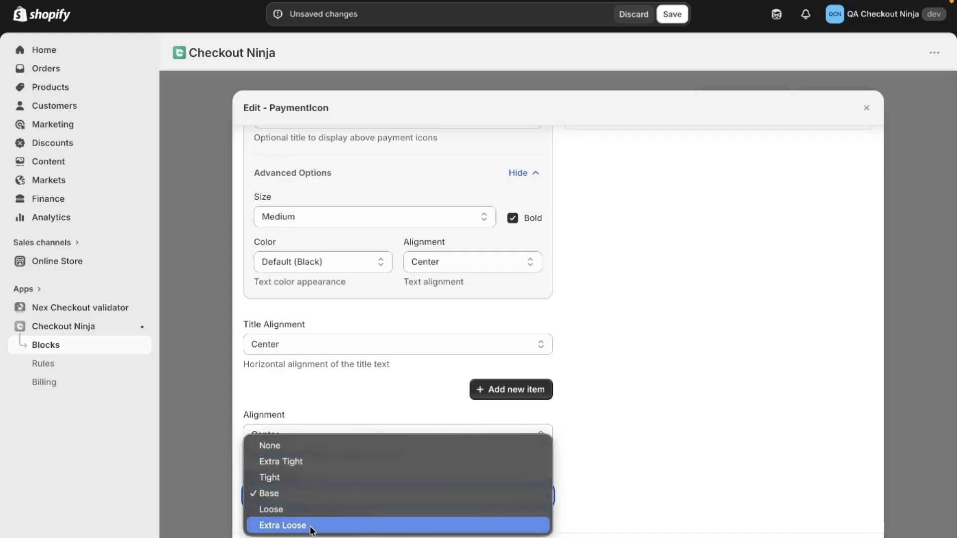
click(300, 493)
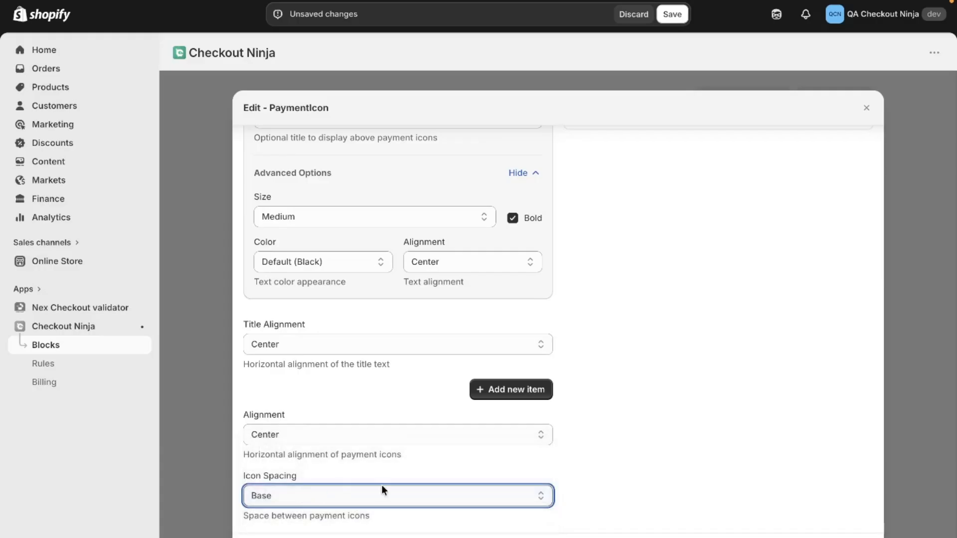
Step: Add two payment method icons to the PaymentIcon block, Visa first and Mastercard second
click(511, 388)
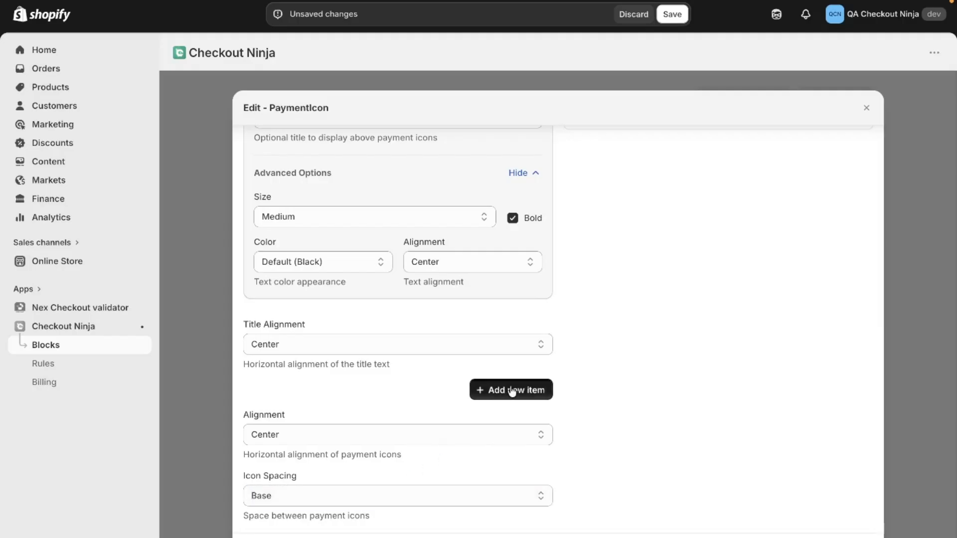
click(486, 417)
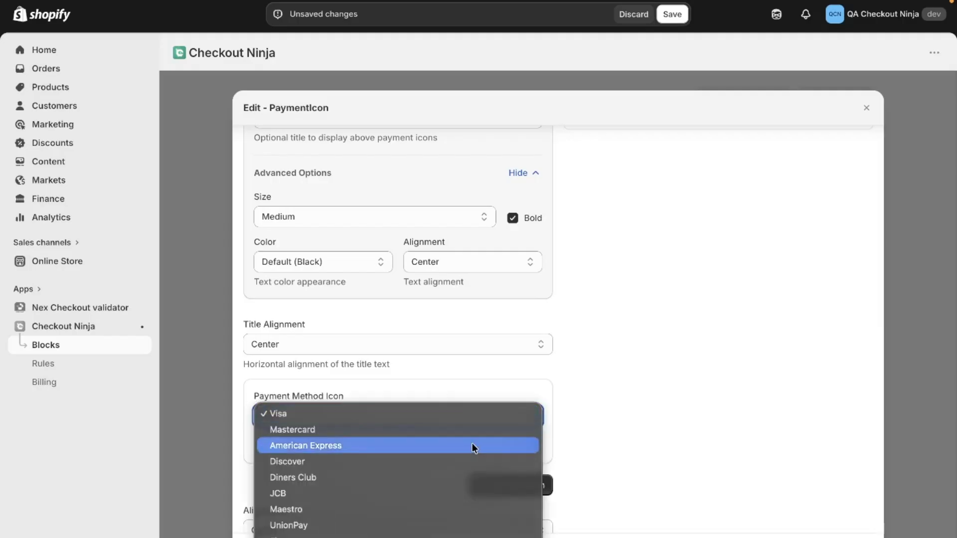
scroll(472, 443, down, 5)
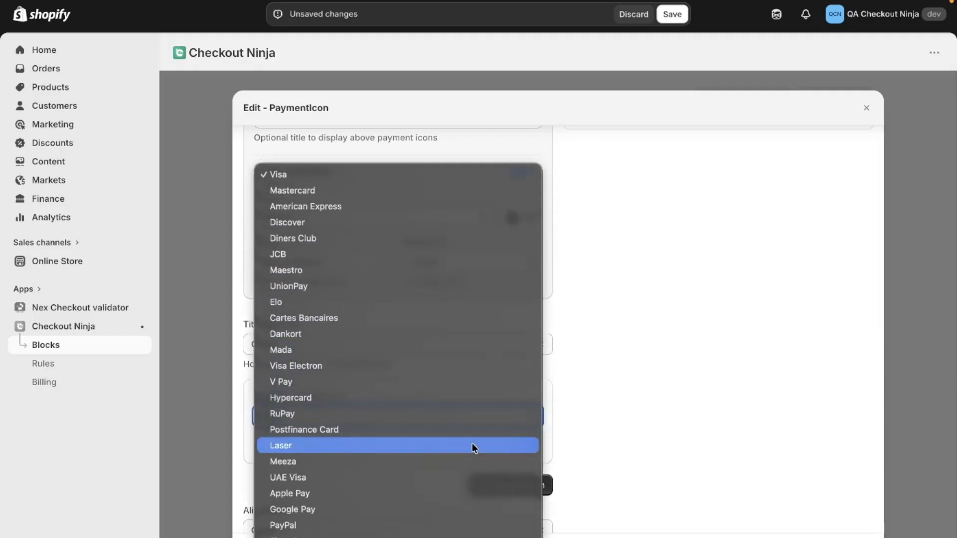
click(448, 173)
scroll(493, 414, down, 2)
click(497, 432)
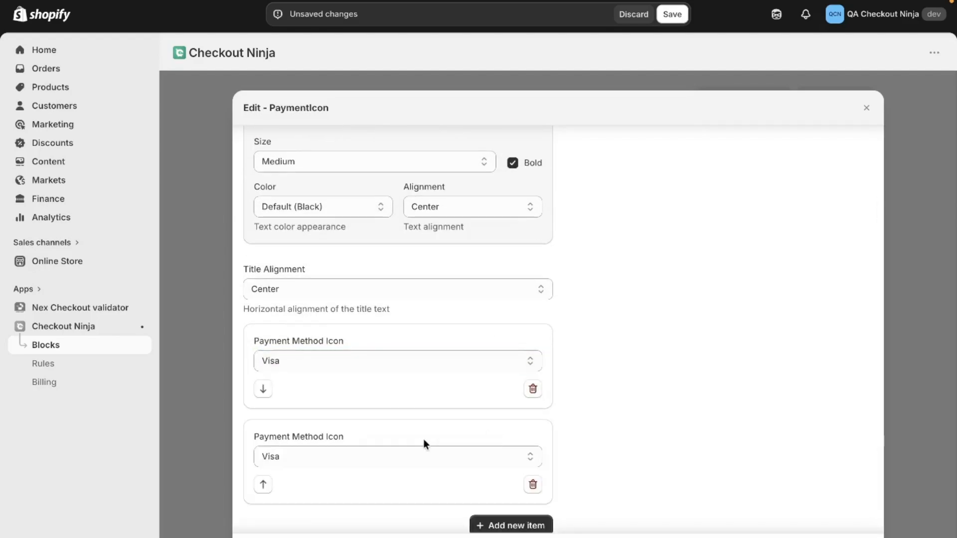
click(397, 455)
click(393, 472)
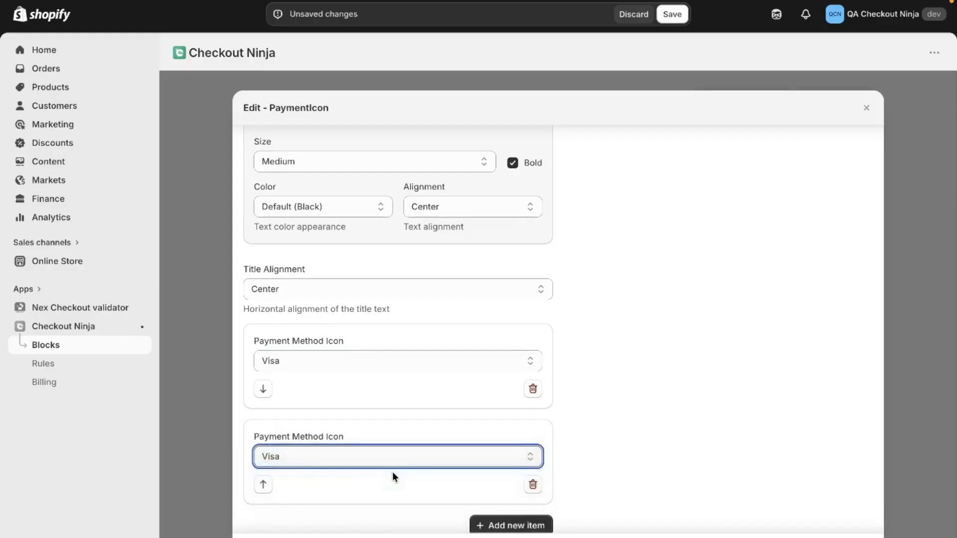
Step: Add two more payment method icons below Mastercard: American Express, followed by UnionPay
scroll(393, 471, down, 1)
click(532, 474)
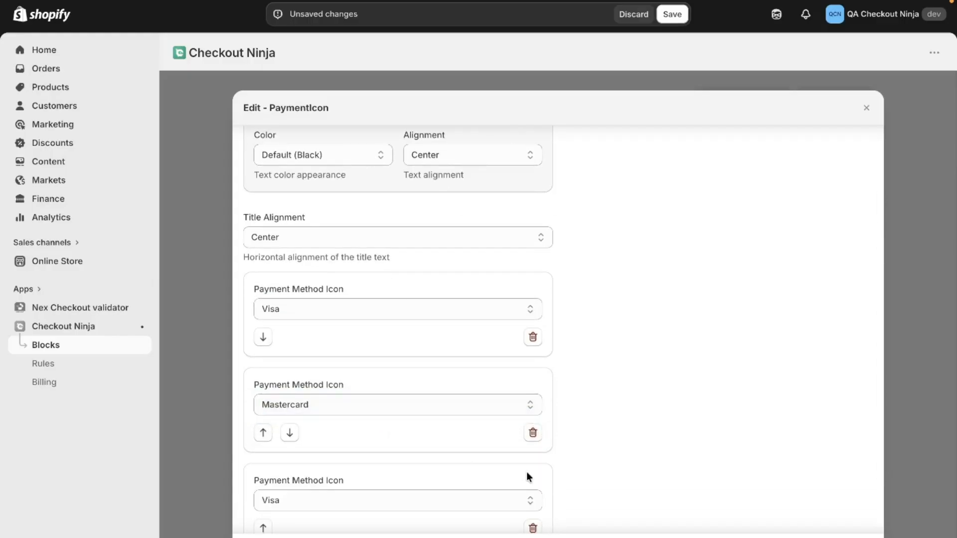
scroll(528, 473, down, 3)
click(462, 321)
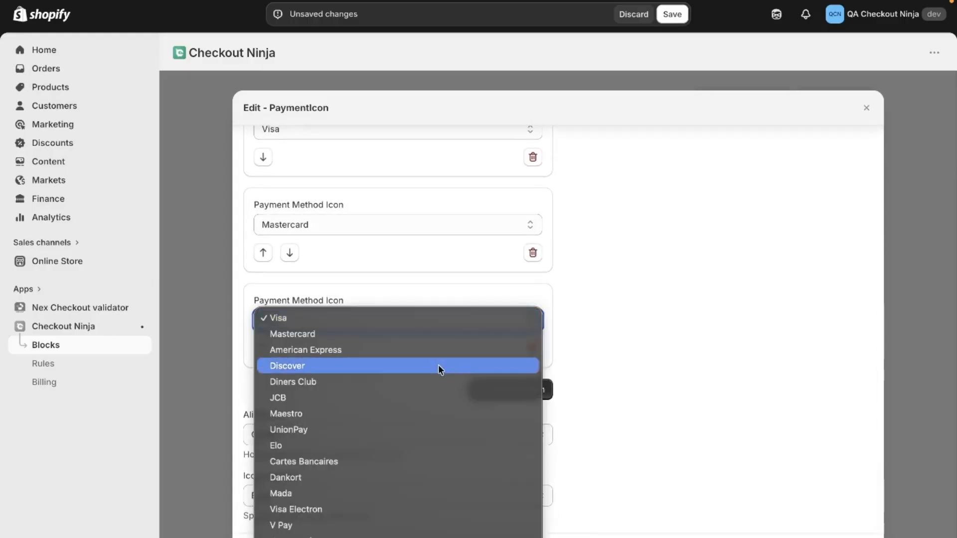
click(442, 350)
click(492, 390)
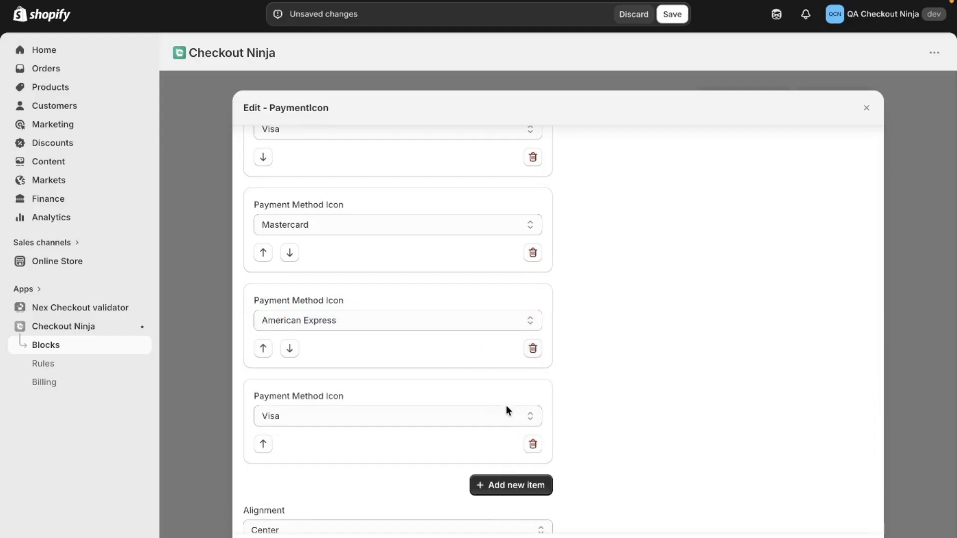
click(507, 407)
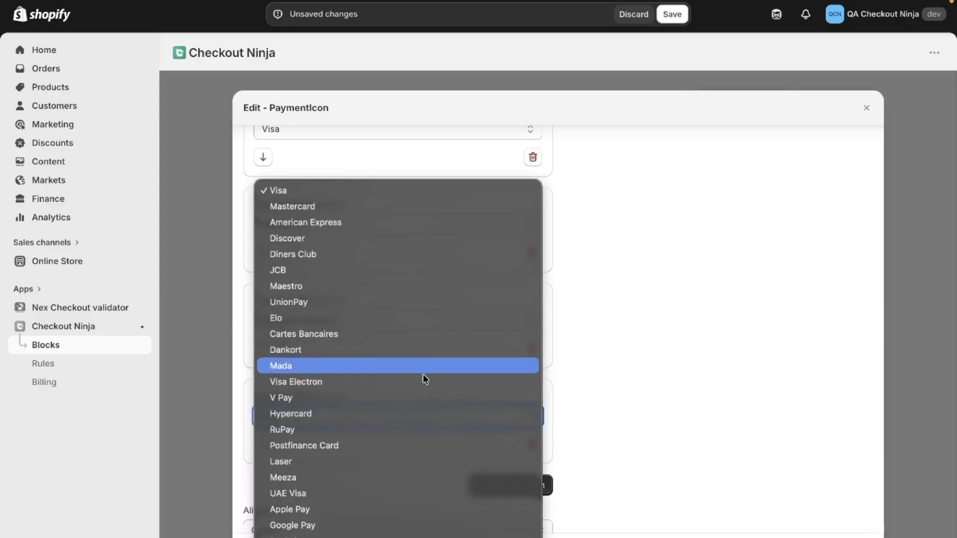
click(449, 297)
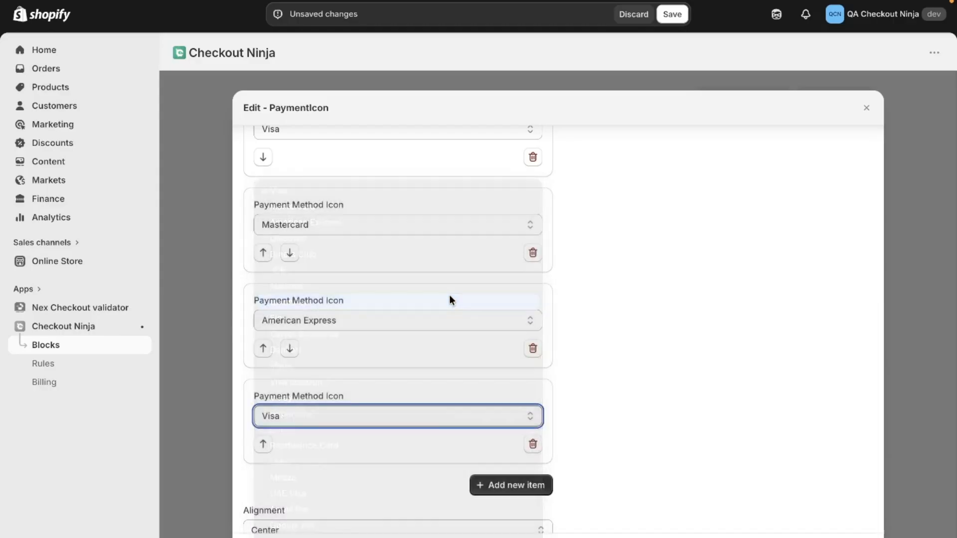
Step: Add a fifth payment method icon set to Elo and close the PaymentIcon settings
scroll(490, 349, up, 4)
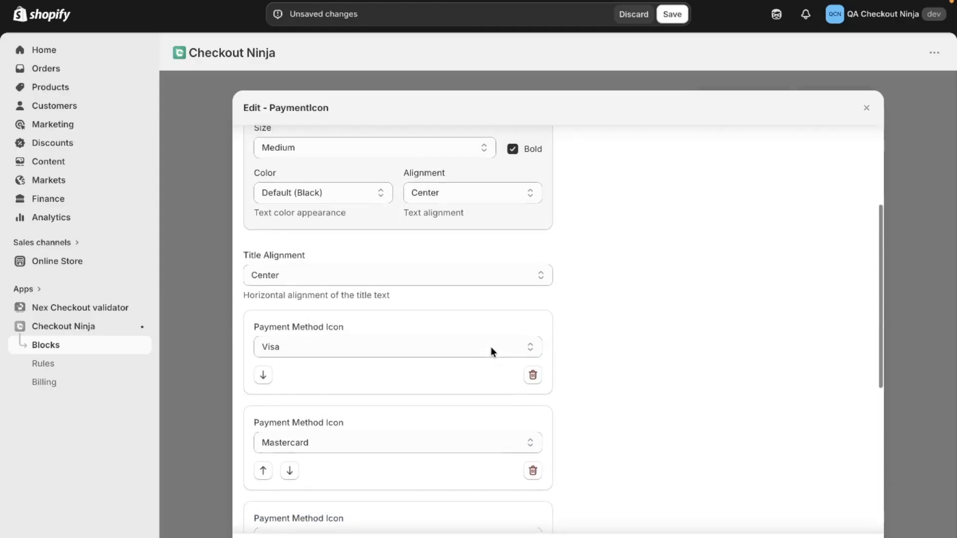
scroll(504, 389, down, 6)
click(518, 386)
scroll(456, 417, down, 1)
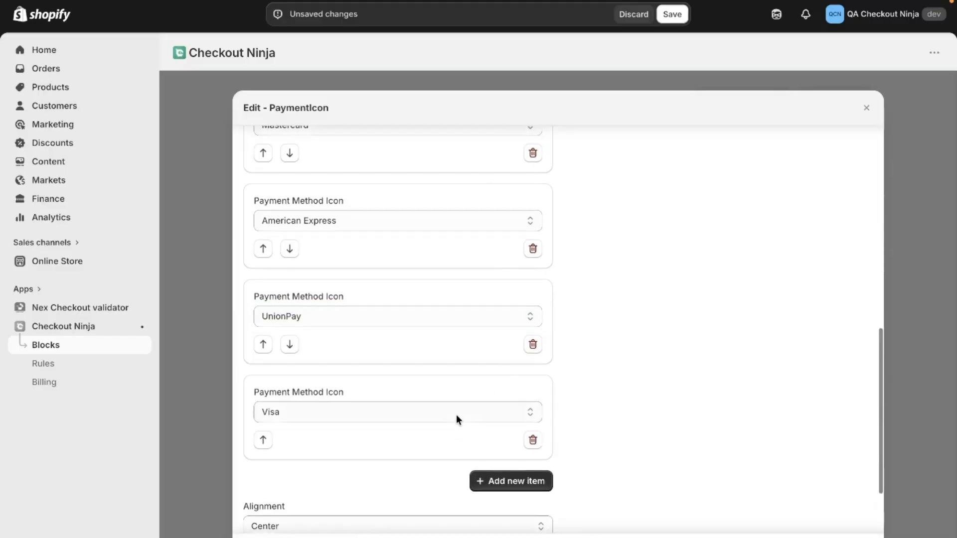
click(456, 415)
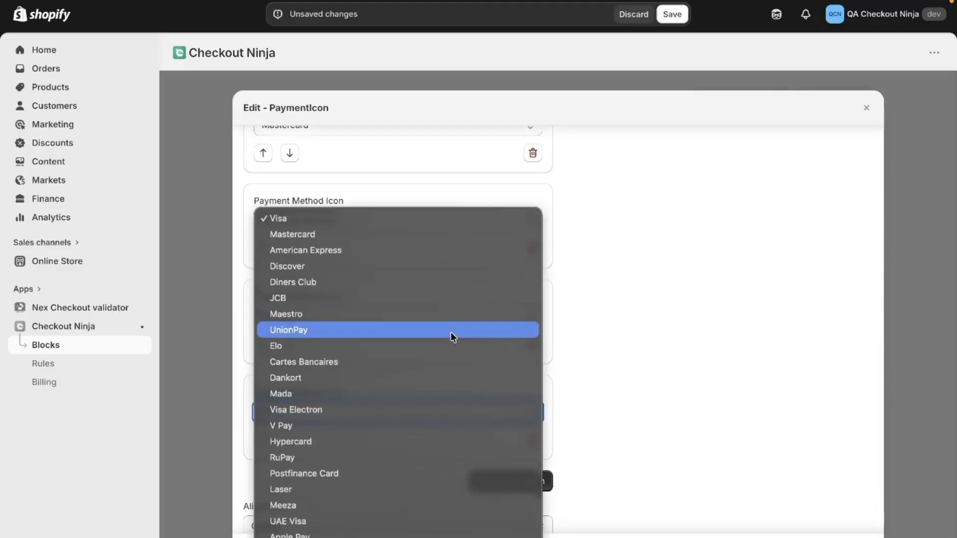
key(Escape)
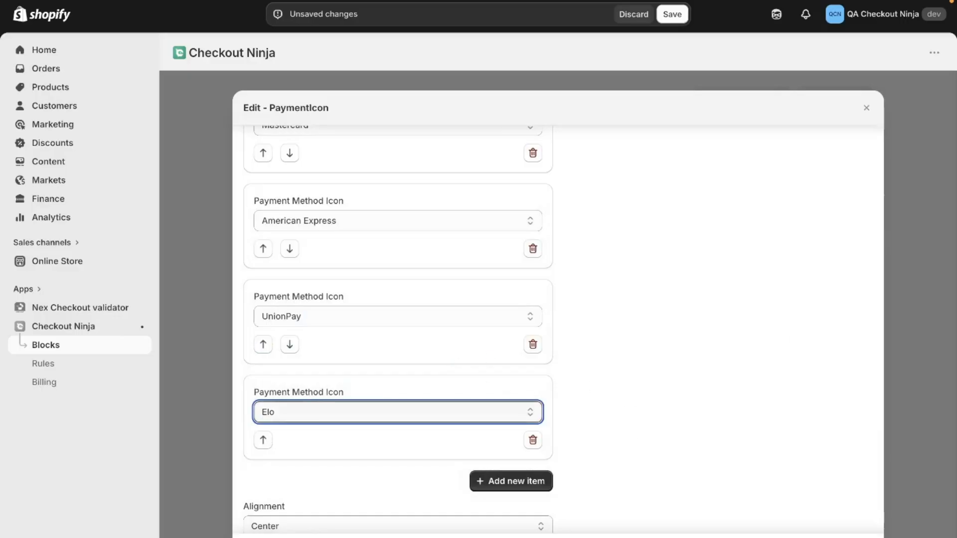
key(Escape)
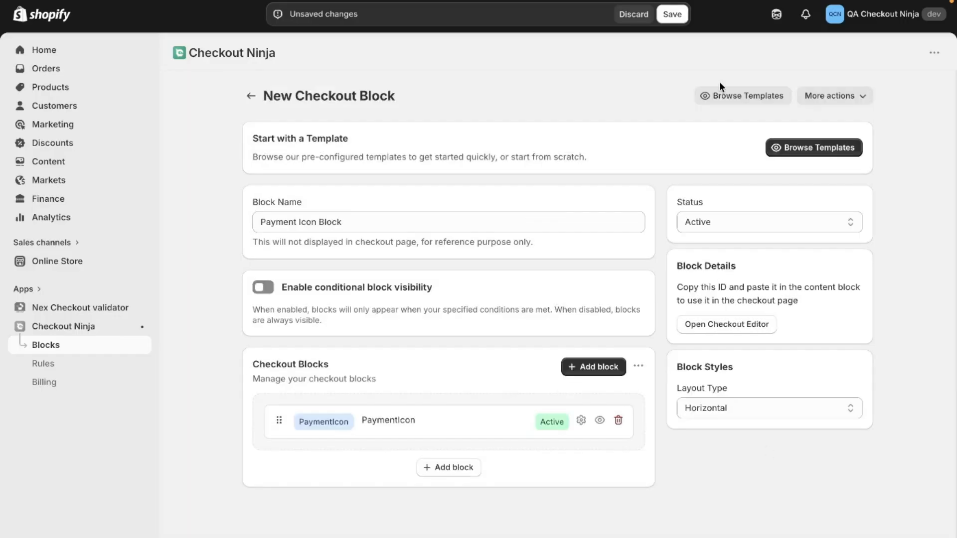
Step: Save the new Payment Icon Block with Active status and copy its block ID
drag(676, 207, 718, 203)
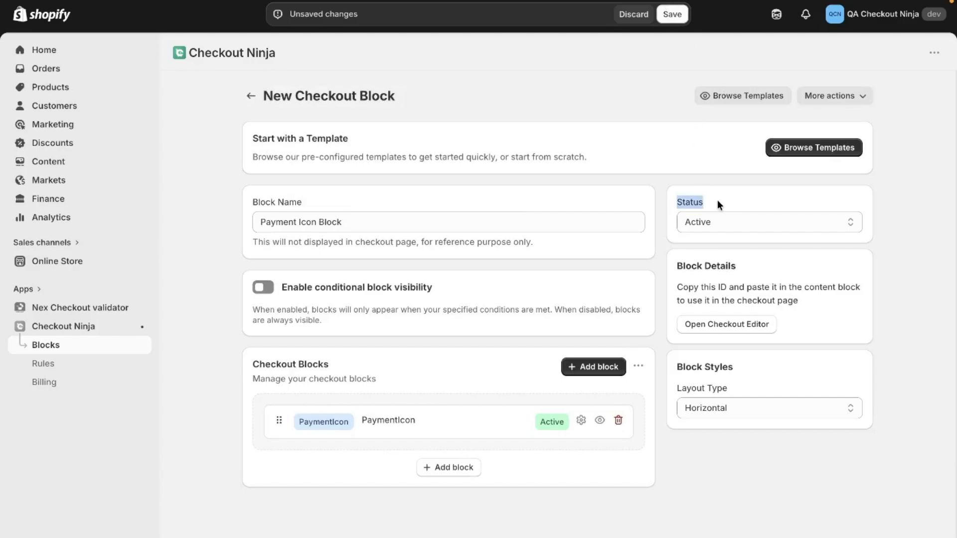
click(673, 14)
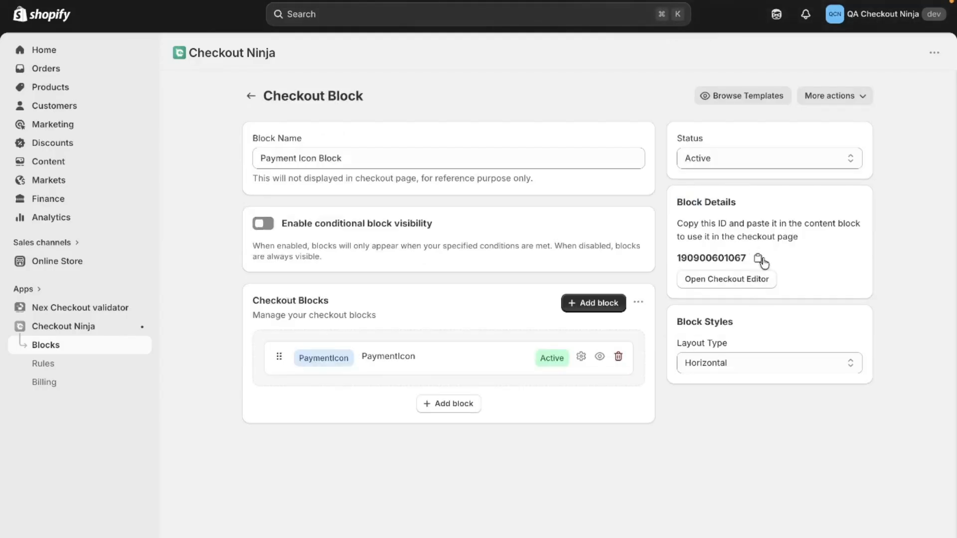
Step: Open the checkout editor and add Checkout Ninja's Custom Block to the checkout
click(733, 288)
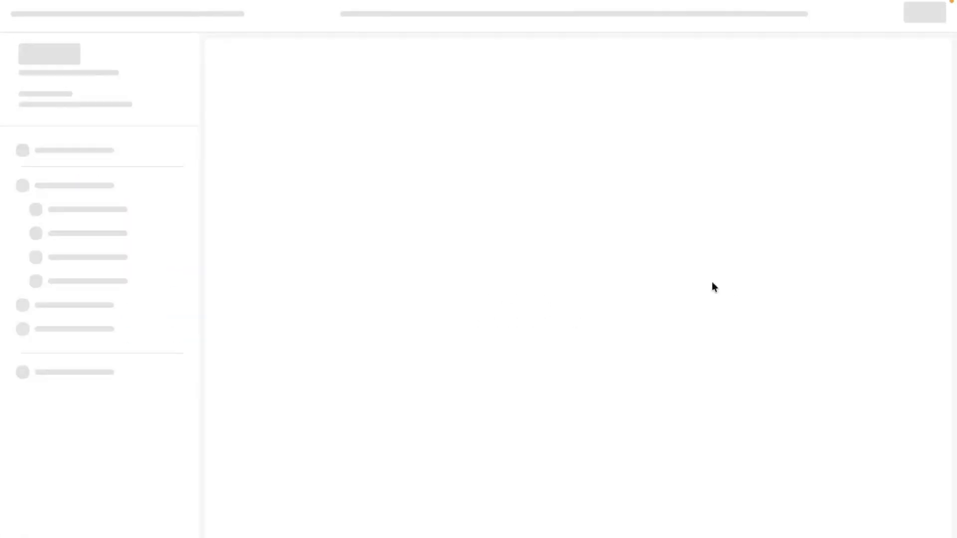
click(175, 350)
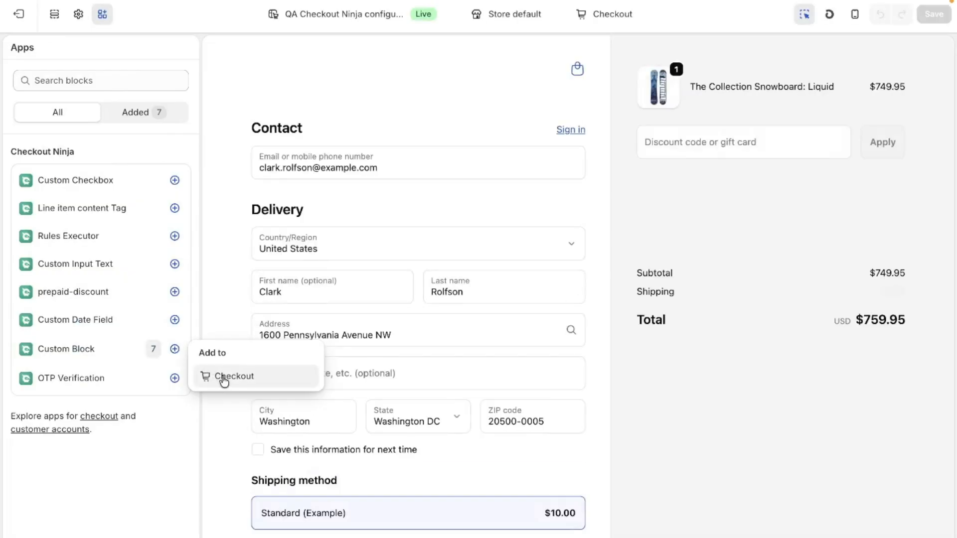
click(224, 379)
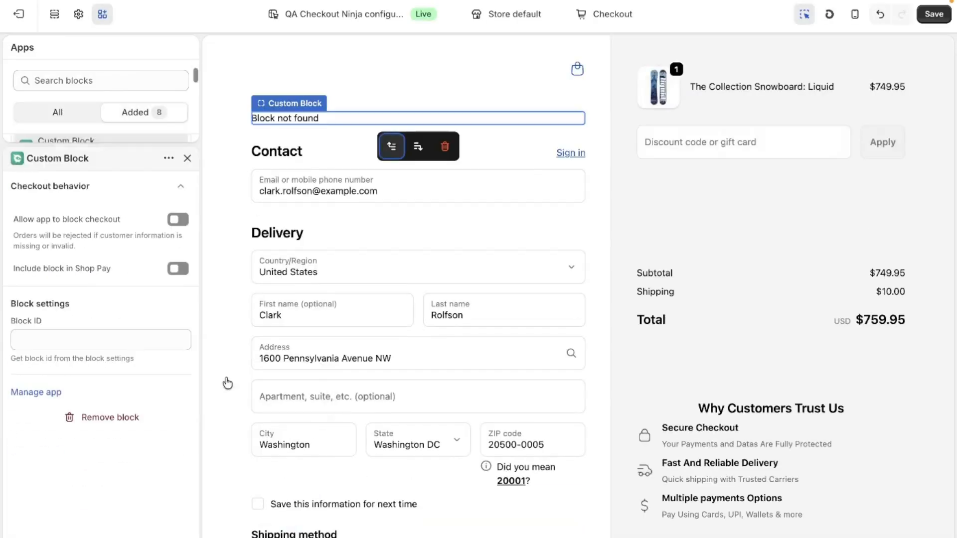
Step: Paste the copied ID of the Payment Icon Block as the Custom Block's Block ID and save the checkout configuration
click(133, 337)
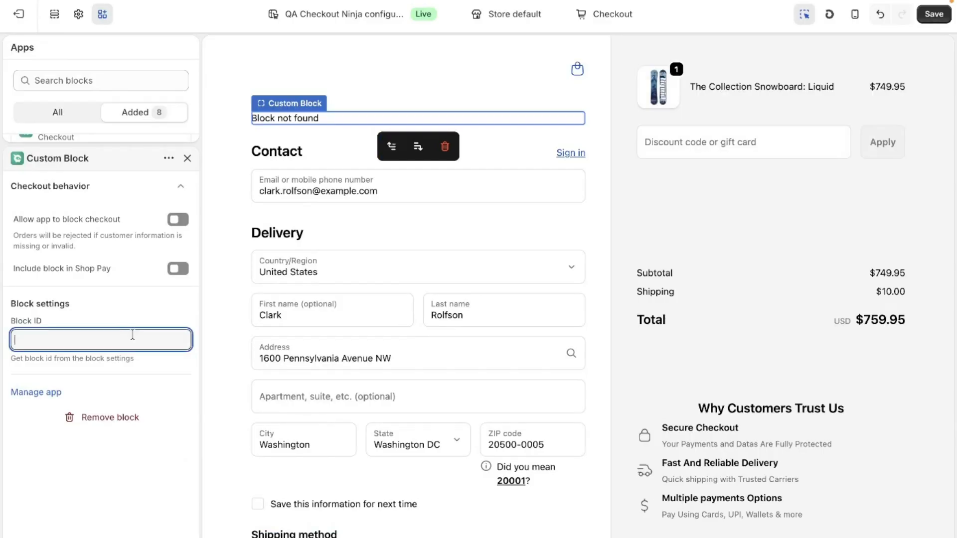
key(ctrl+v)
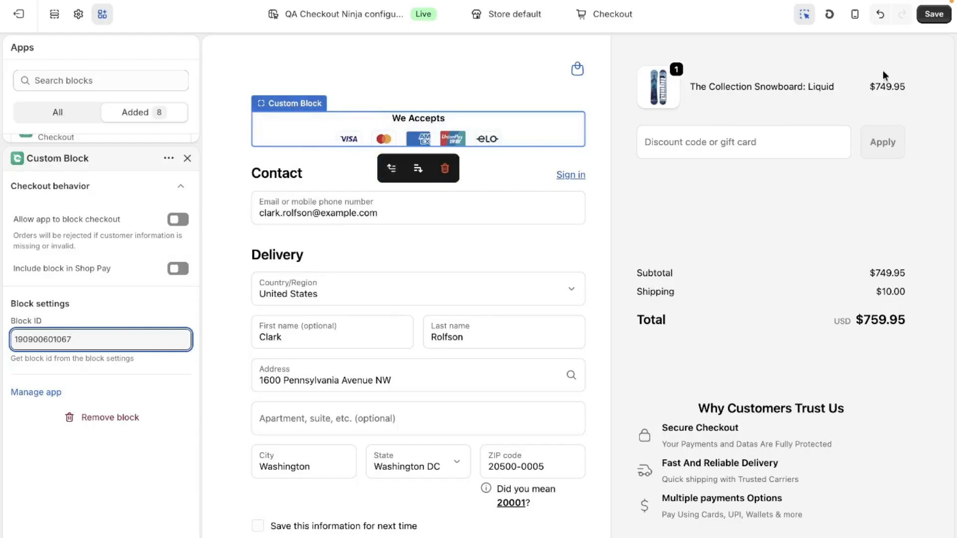
click(932, 16)
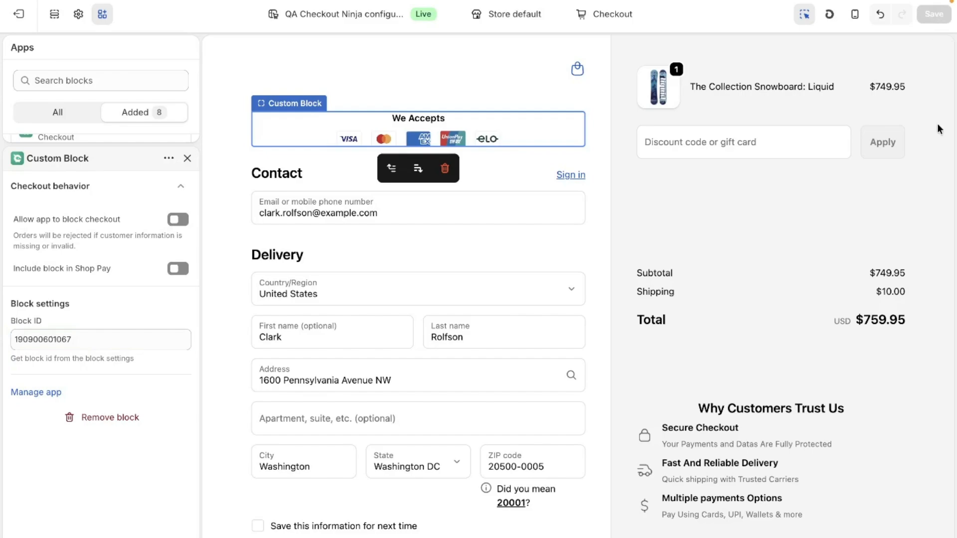
Step: Switch to the QA Checkout Ninja storefront, proceed from the cart to checkout, and examine the payment icons above the contact section
mouse_move(2, 184)
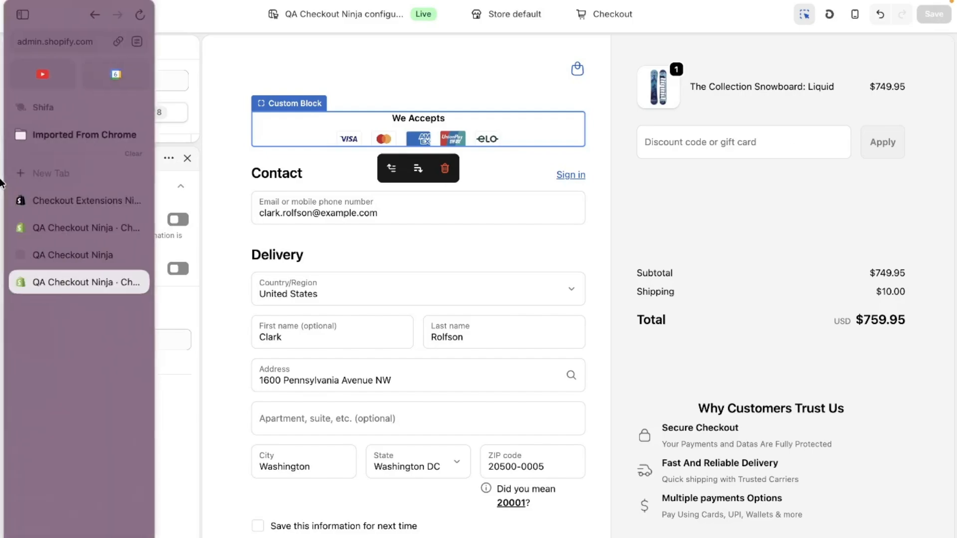
click(55, 255)
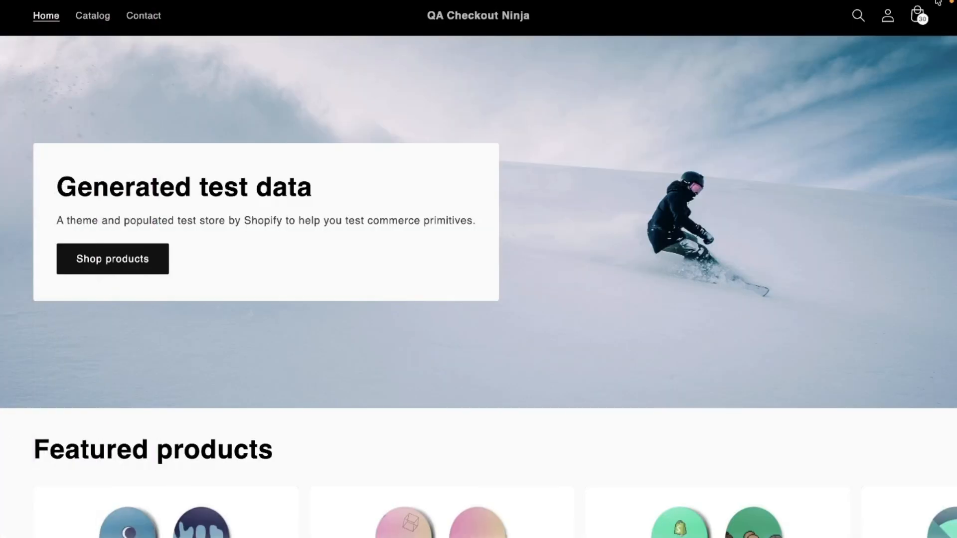
click(919, 22)
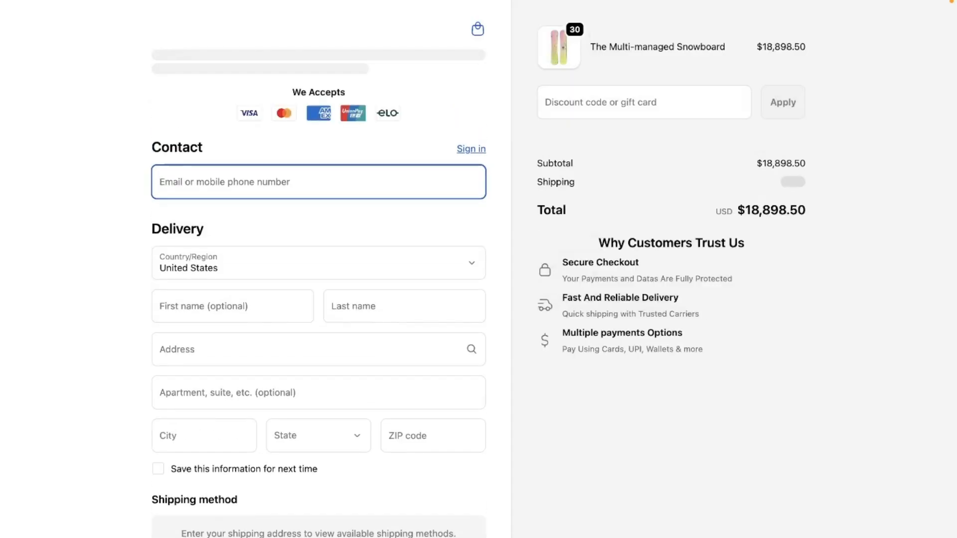
drag(249, 49, 452, 82)
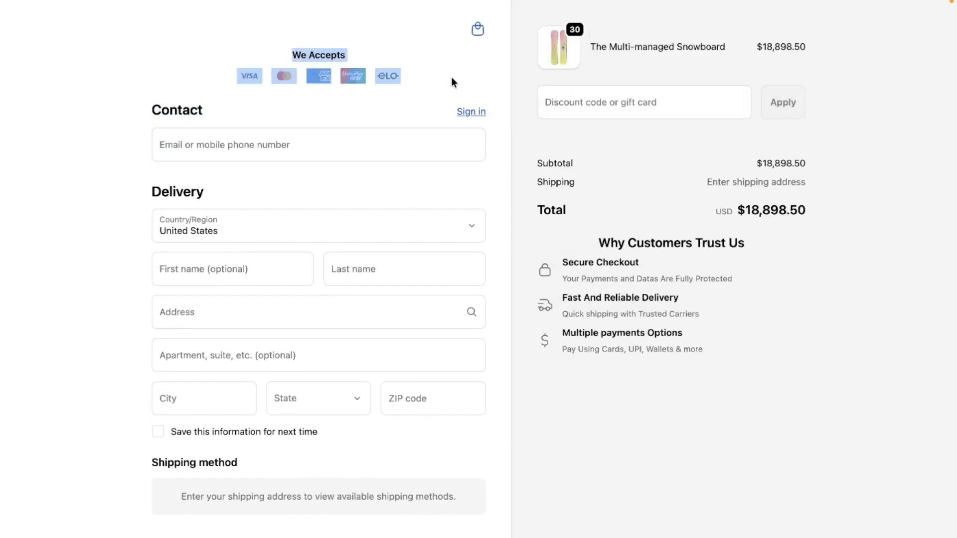
click(451, 78)
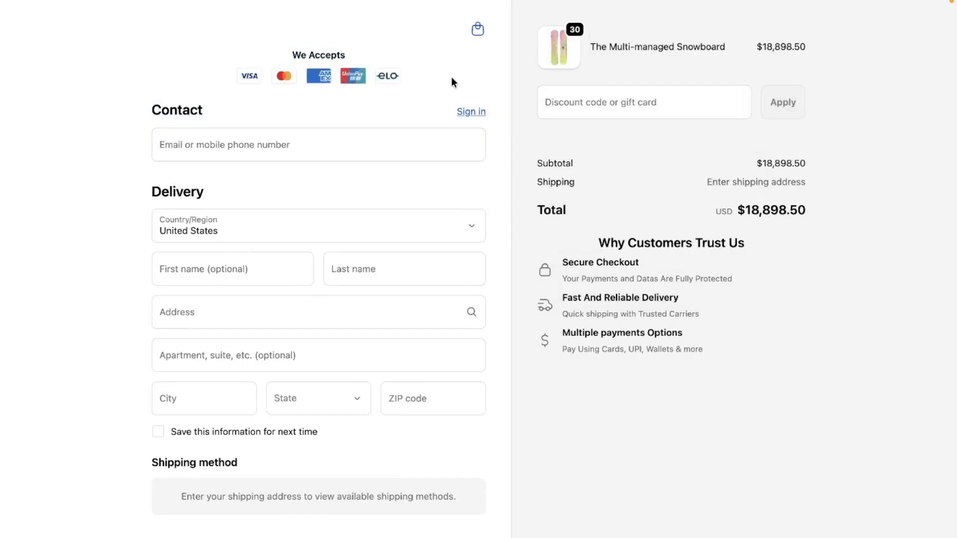